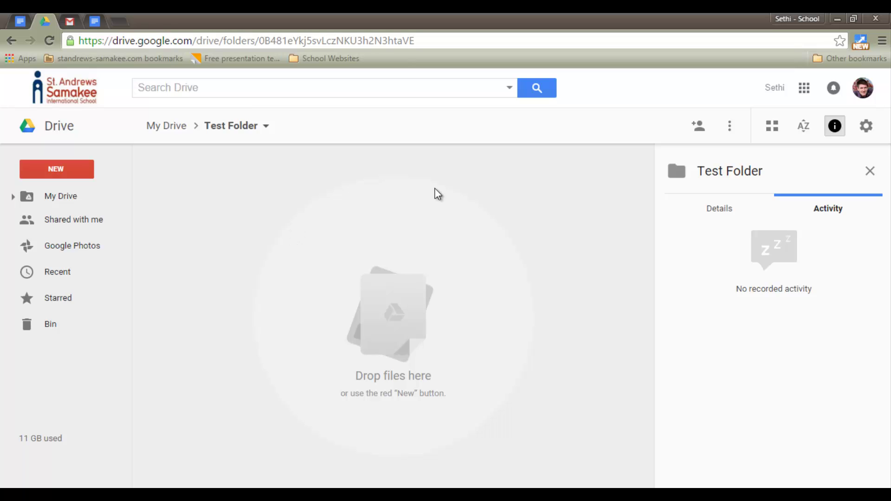
Create a new blank Google Doc from Drive and open its sharing dialog, leaving it untitled.
{"action": "left_click", "coordinate": [77, 169]}
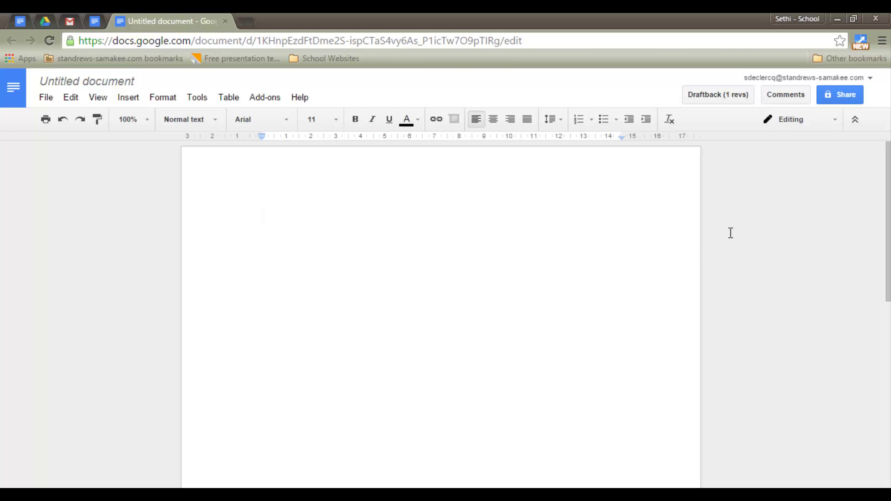
{"action": "left_click", "coordinate": [843, 96]}
{"action": "left_click", "coordinate": [360, 319]}
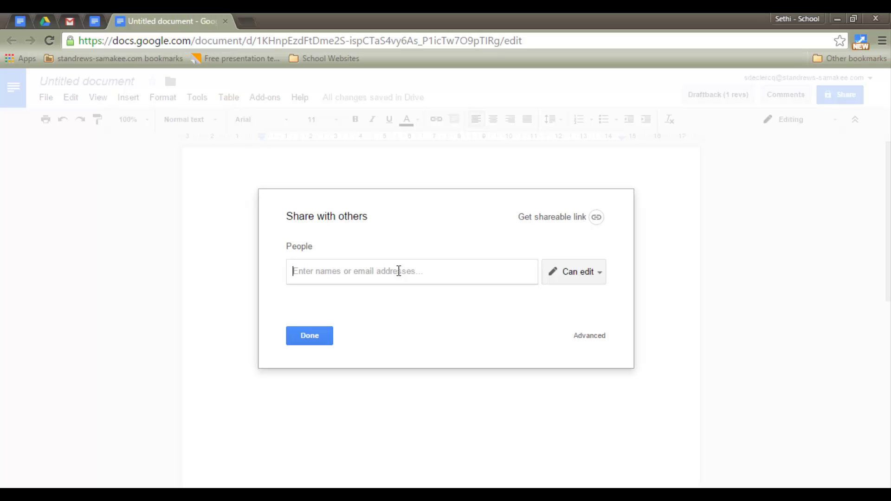
{"action": "type", "text": "sethi"}
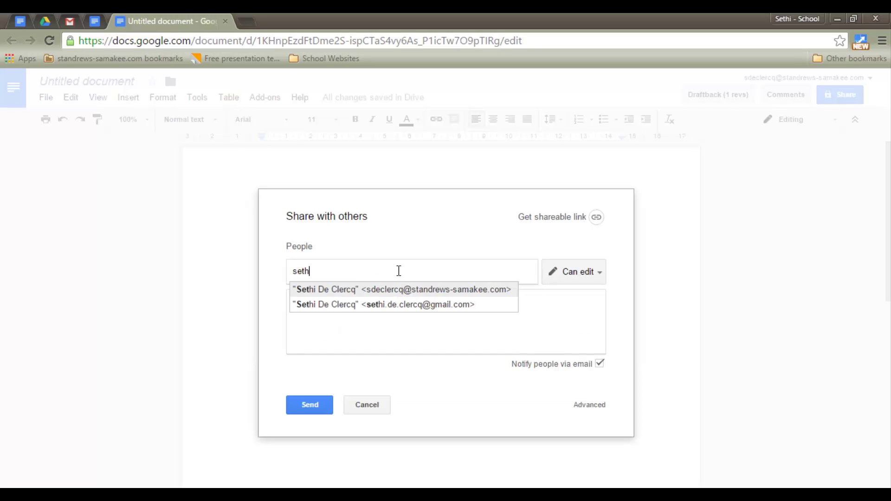
{"action": "left_click", "coordinate": [396, 305]}
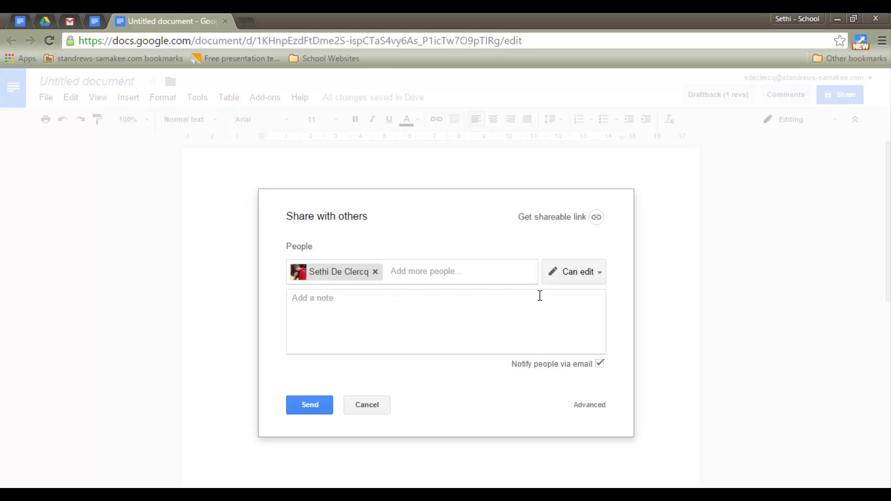
{"action": "left_click", "coordinate": [591, 274]}
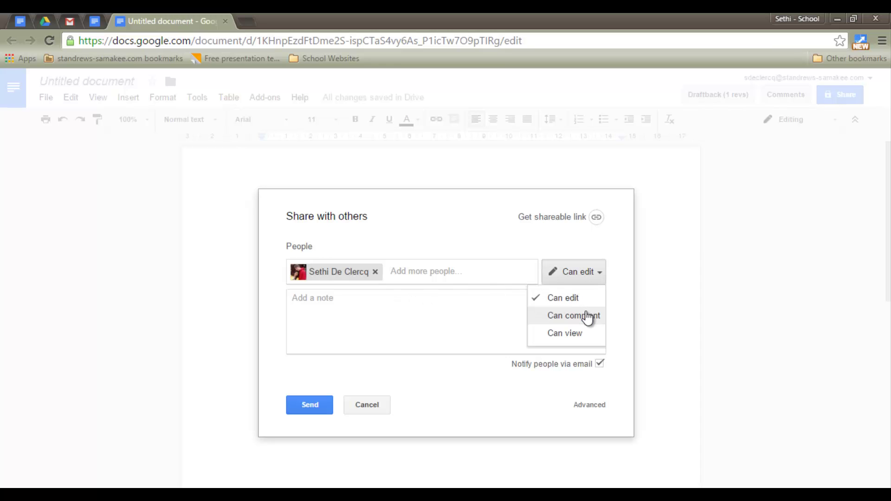
{"action": "left_click", "coordinate": [451, 322]}
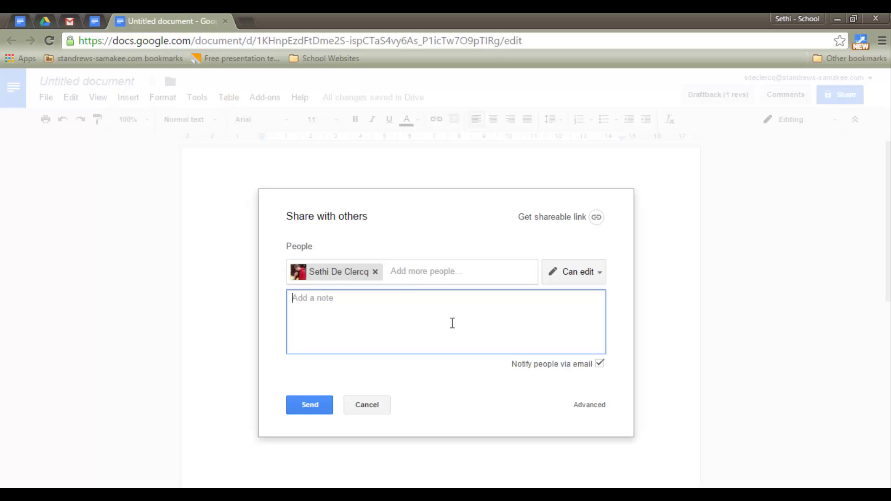
{"action": "left_click", "coordinate": [375, 271]}
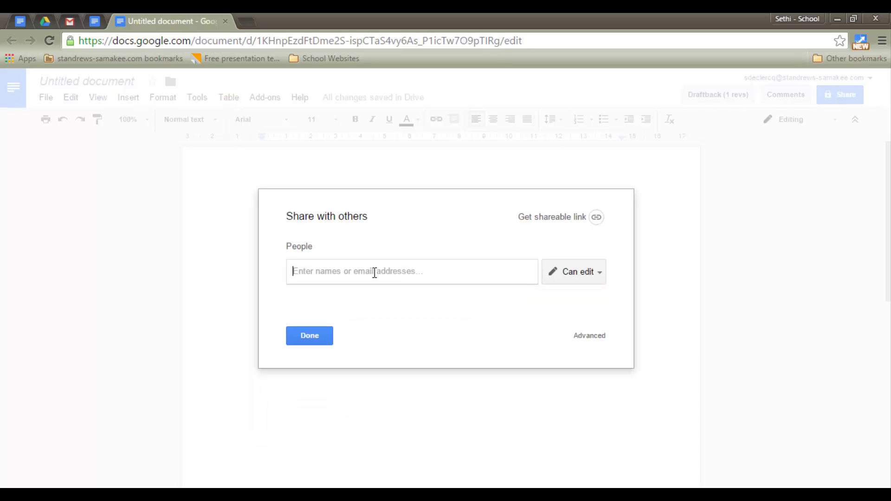
In the advanced sharing settings, try the link sharing options, ending on St. Andrews International School, Samakee.
{"action": "left_click", "coordinate": [592, 335]}
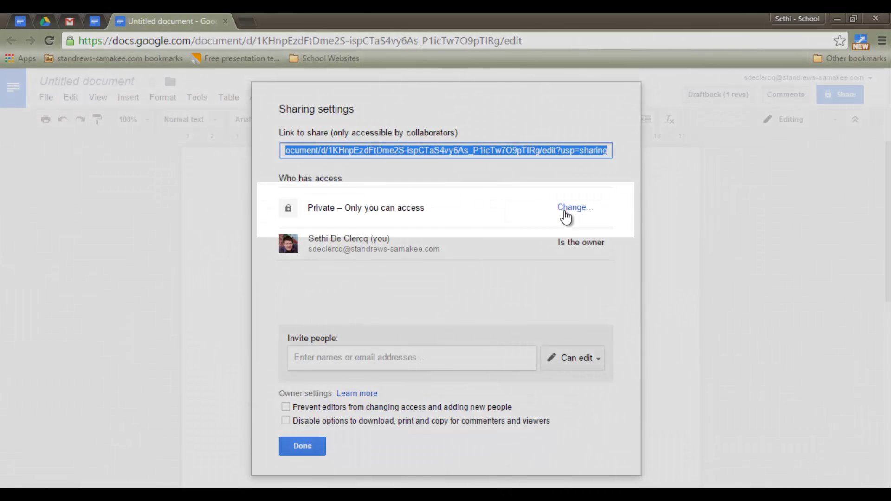
{"action": "left_click", "coordinate": [566, 216]}
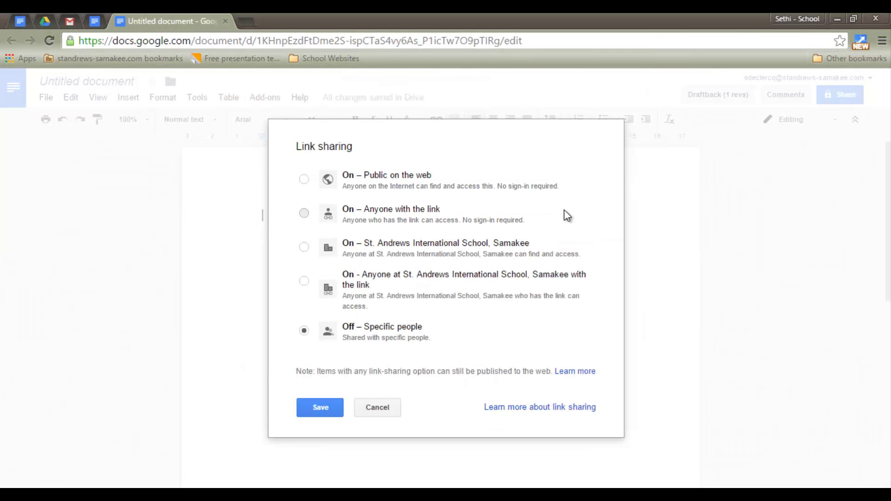
{"action": "left_click", "coordinate": [564, 211]}
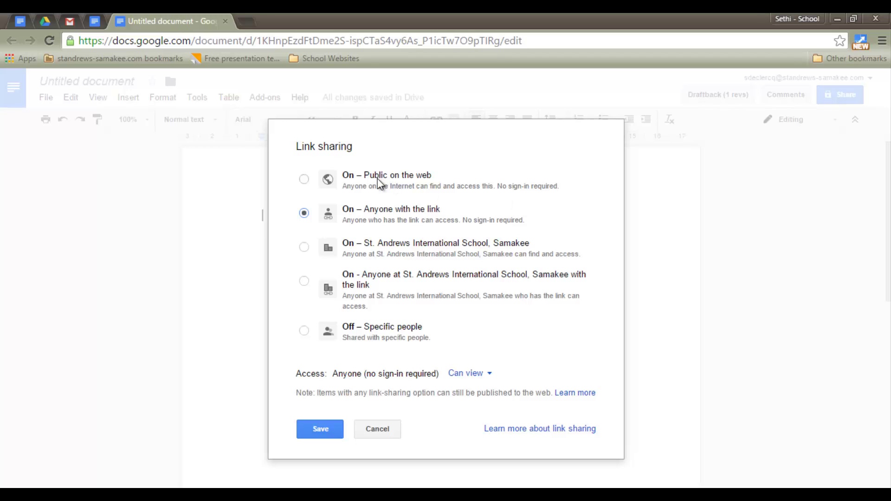
{"action": "left_click", "coordinate": [308, 180]}
{"action": "left_click", "coordinate": [373, 217]}
{"action": "left_click", "coordinate": [385, 251]}
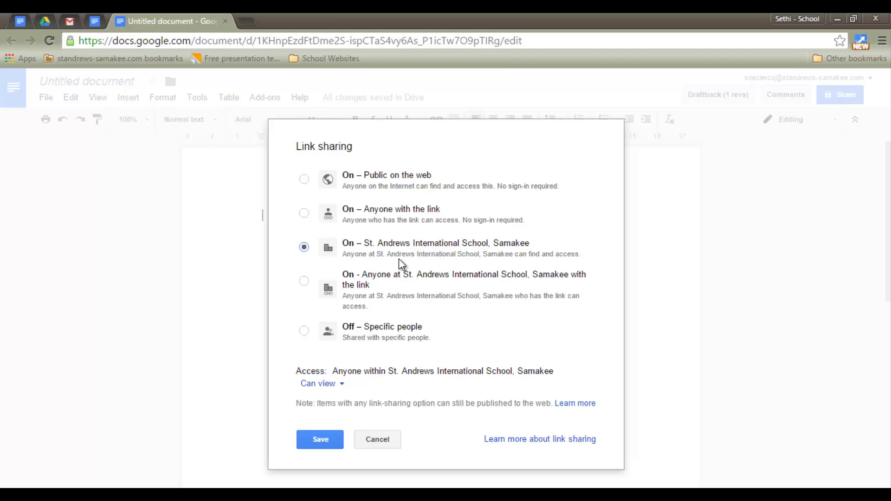
Set sharing so anyone at St. Andrews International School, Samakee can find the document, and save.
{"action": "left_click", "coordinate": [360, 287]}
{"action": "left_click", "coordinate": [369, 326]}
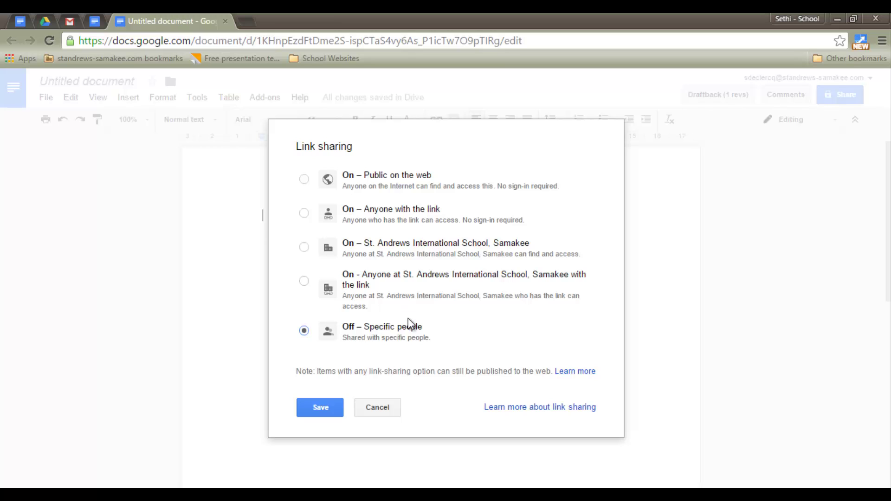
{"action": "left_click", "coordinate": [353, 252]}
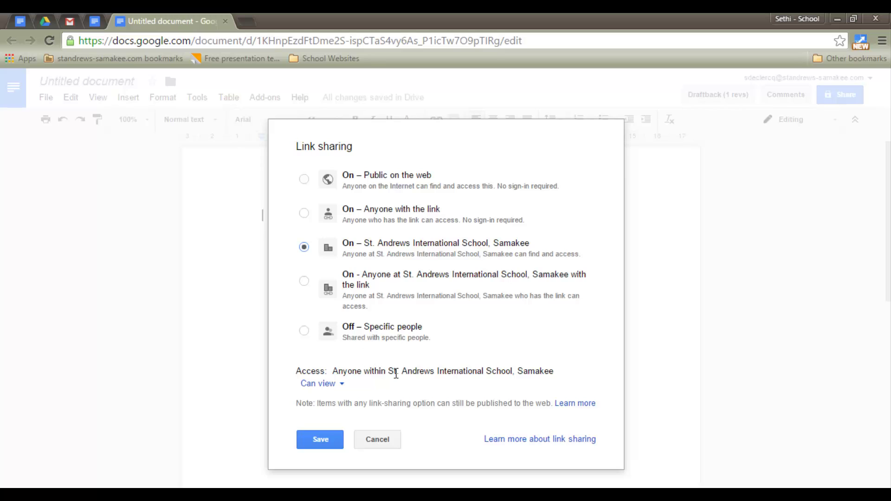
{"action": "left_click", "coordinate": [327, 439]}
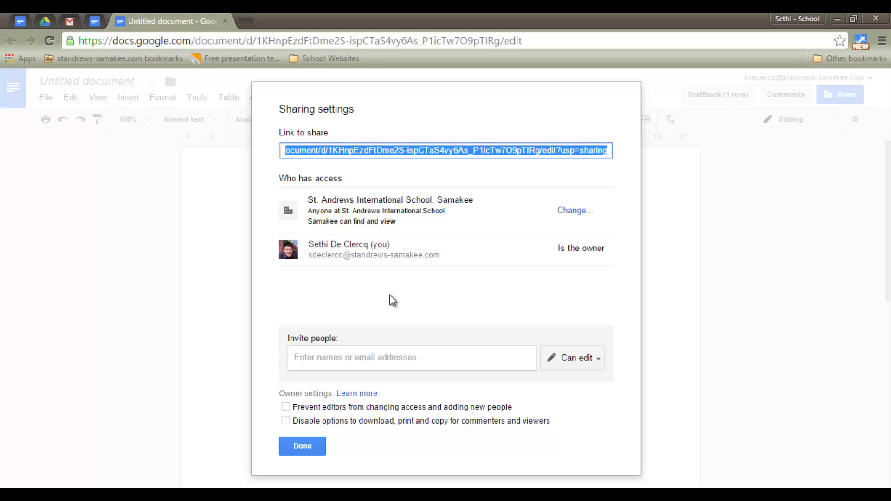
In Drive's Test Folder, search 'untit' to check the shared Untitled document.
{"action": "left_click", "coordinate": [45, 21]}
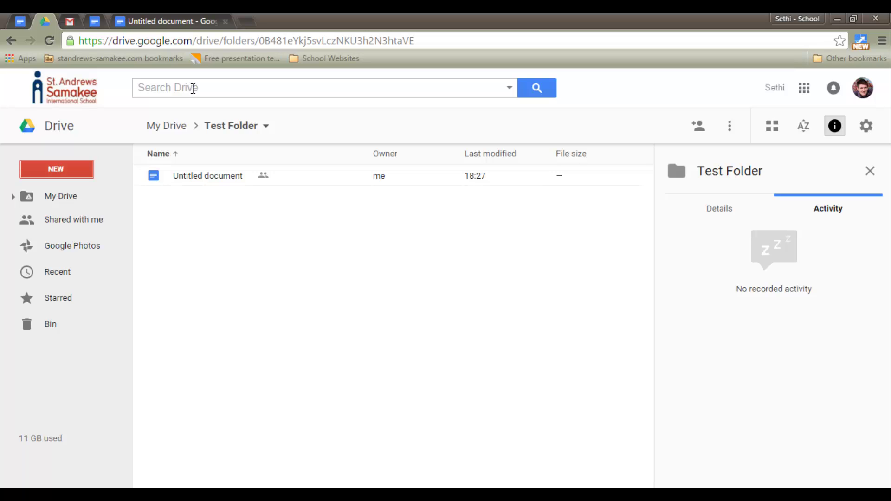
{"action": "left_click", "coordinate": [174, 84]}
{"action": "type", "text": "u"}
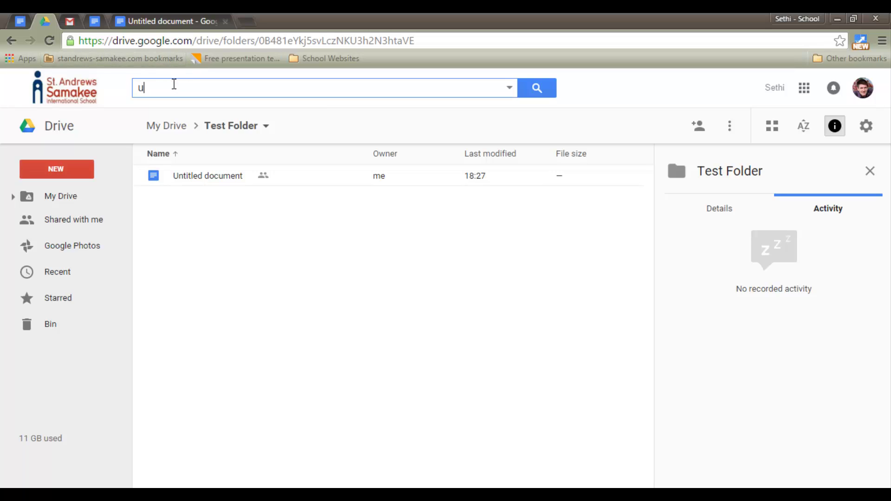
{"action": "type", "text": "ntit"}
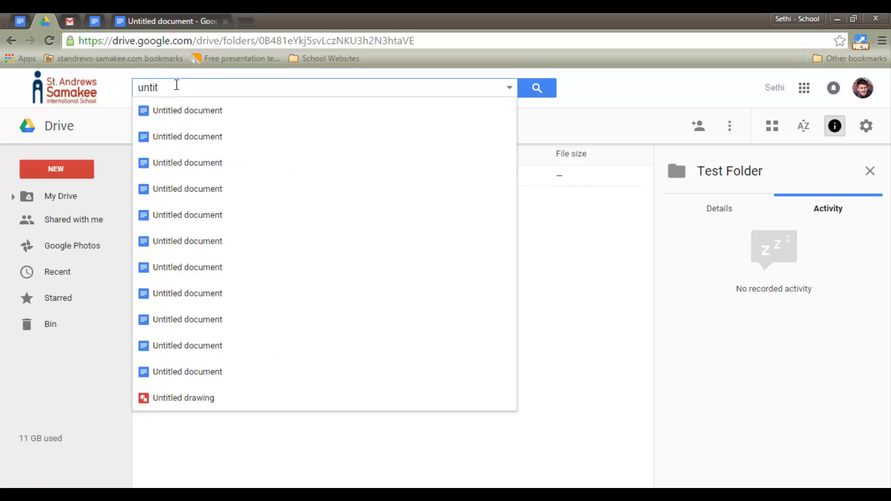
{"action": "left_click", "coordinate": [583, 233]}
{"action": "key", "text": "super+c"}
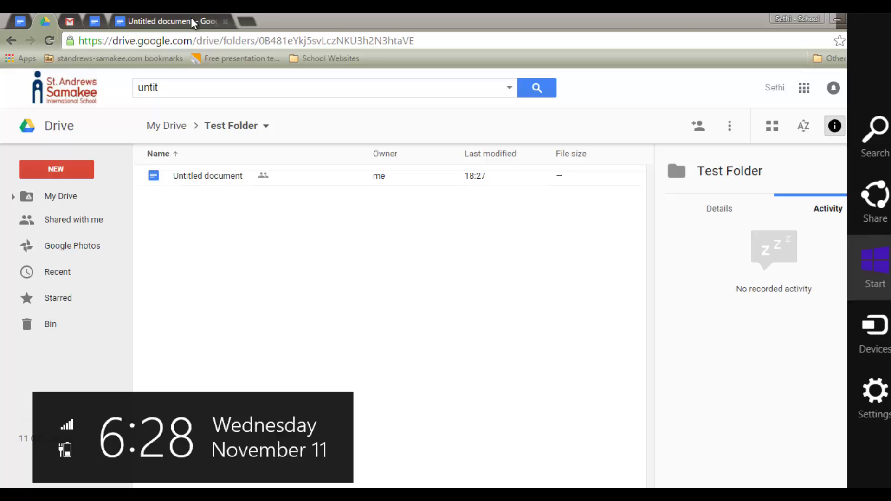
Change link sharing to anyone at St. Andrews International School, Samakee with the link, and save.
{"action": "left_click", "coordinate": [163, 15]}
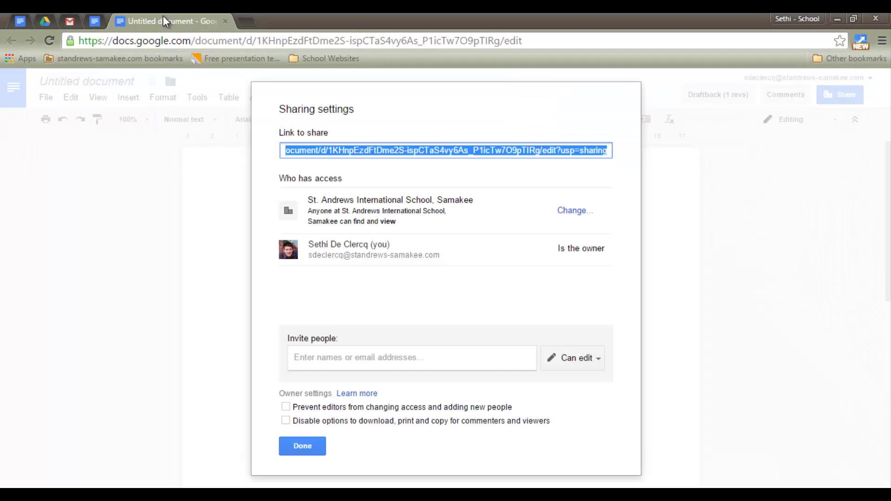
{"action": "left_click", "coordinate": [571, 211]}
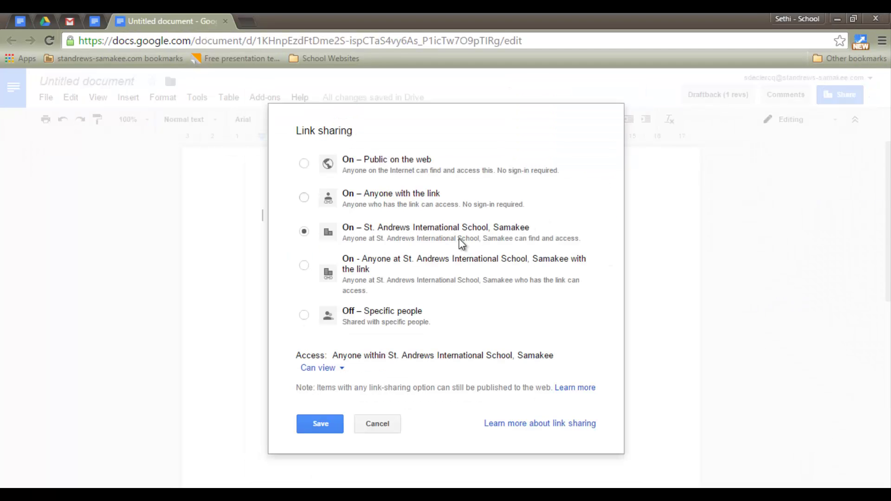
{"action": "left_click", "coordinate": [366, 271]}
{"action": "left_click", "coordinate": [327, 423]}
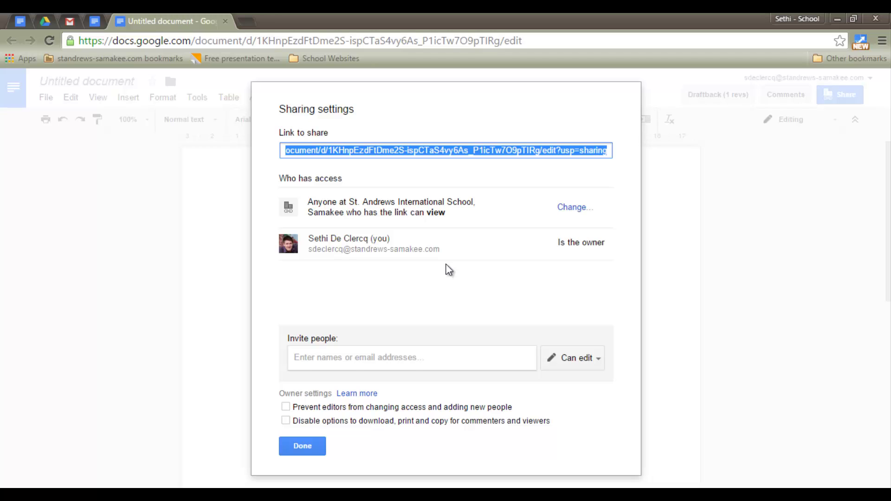
Copy the document's share link from the Link to share field.
{"action": "right_click", "coordinate": [435, 150]}
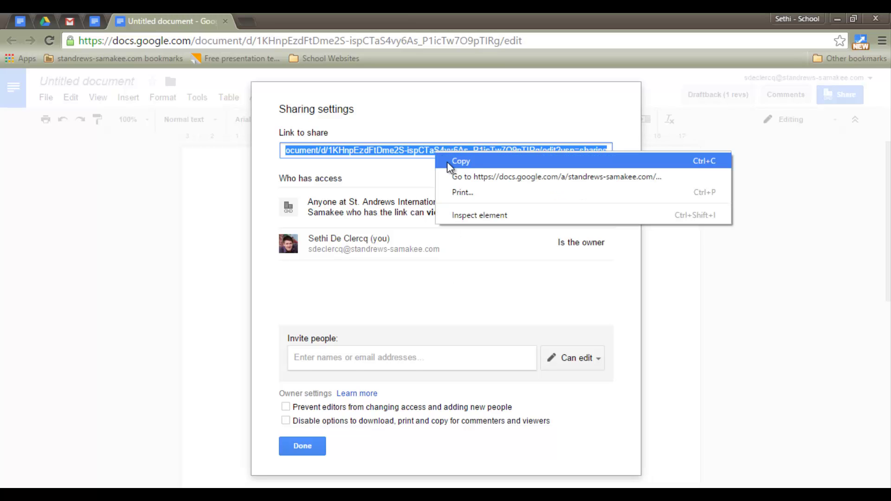
{"action": "left_click", "coordinate": [447, 161]}
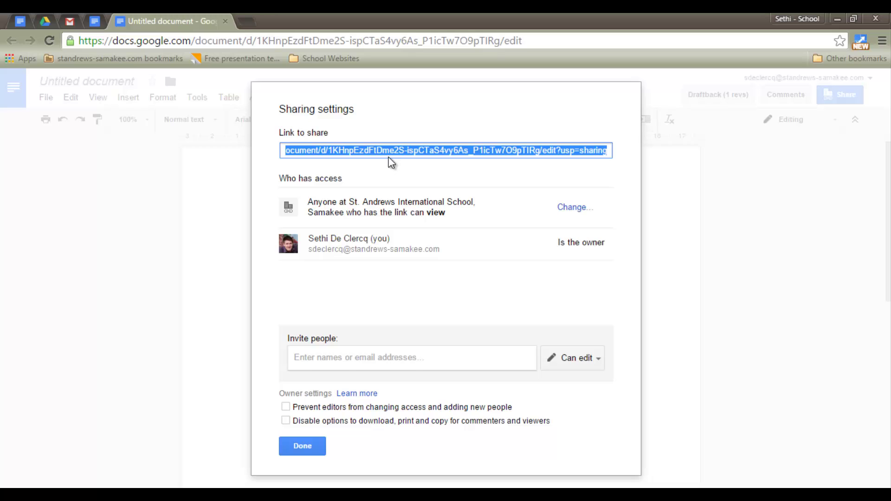